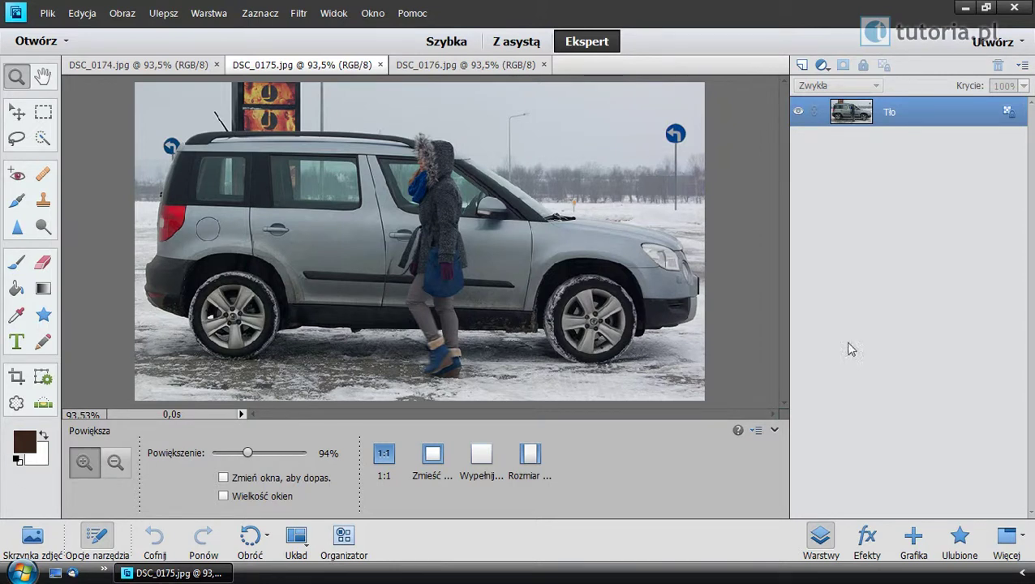
Step: Compare photos DSC_0174, DSC_0175 and DSC_0176, then show all three in the Photo Bin
click(139, 66)
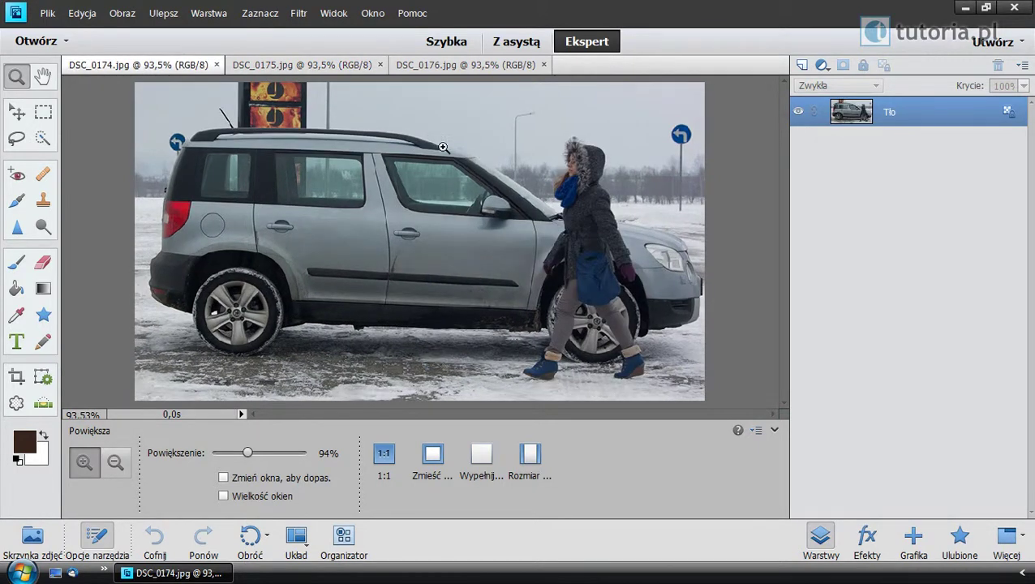
click(363, 69)
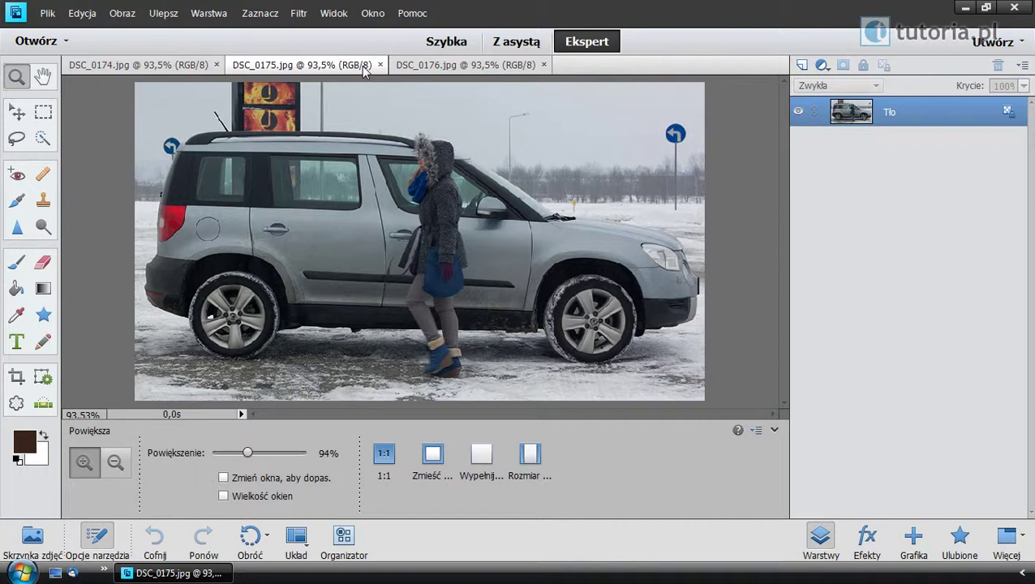
click(474, 74)
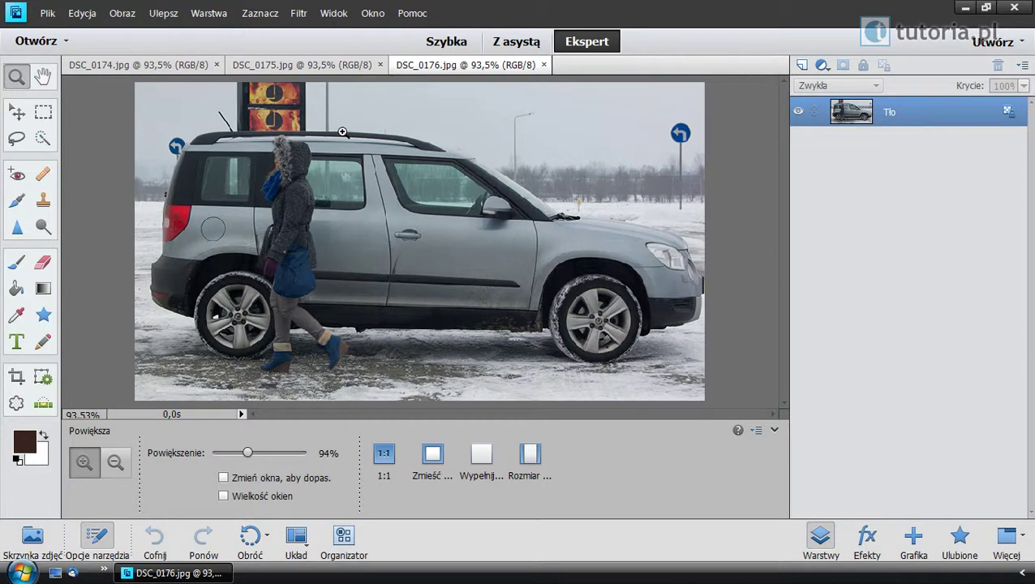
click(33, 537)
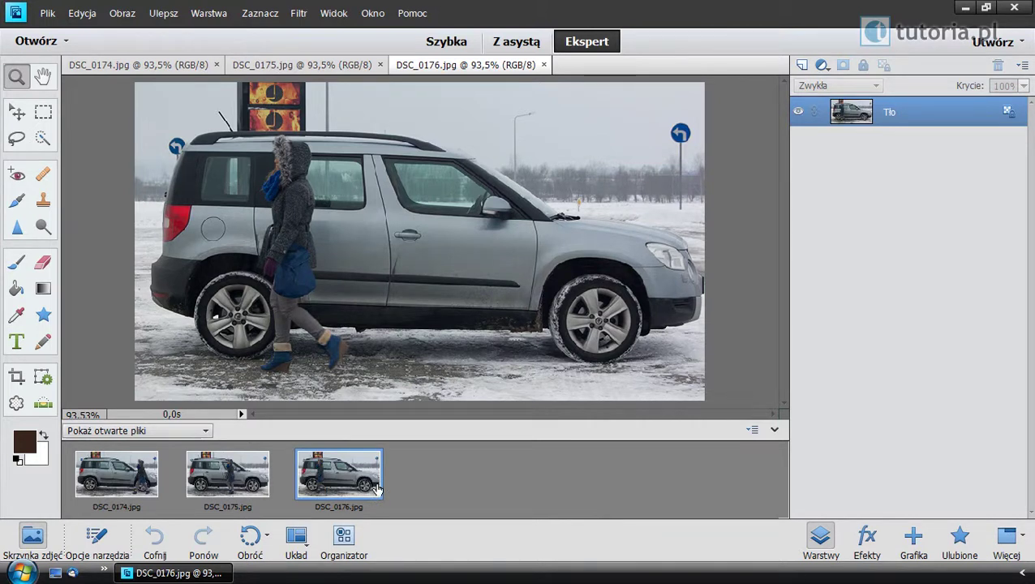
Step: Launch Photomerge Scene Cleaner from Ulepsz > Scalanie Photomerge
click(163, 13)
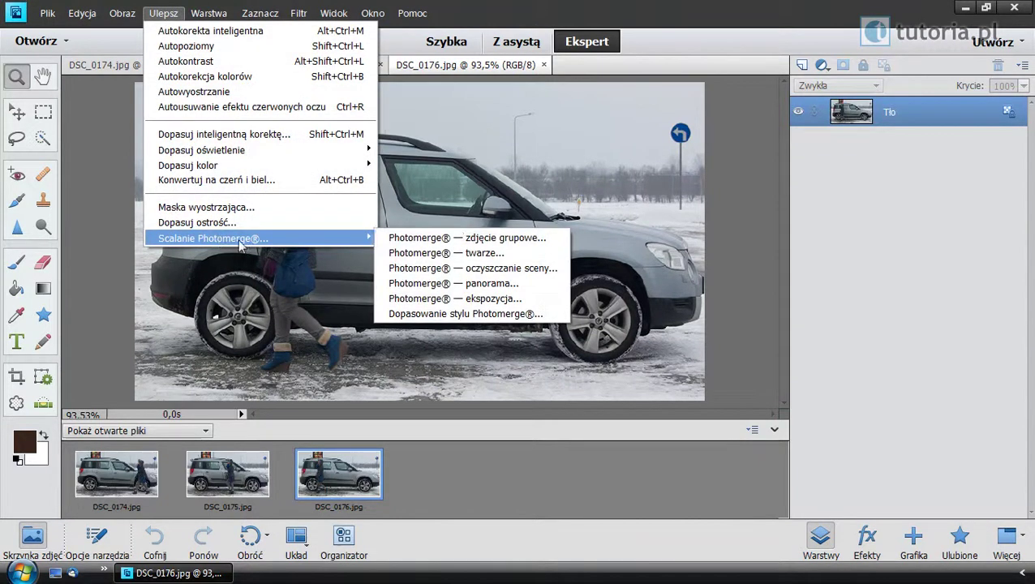
mouse_move(212, 237)
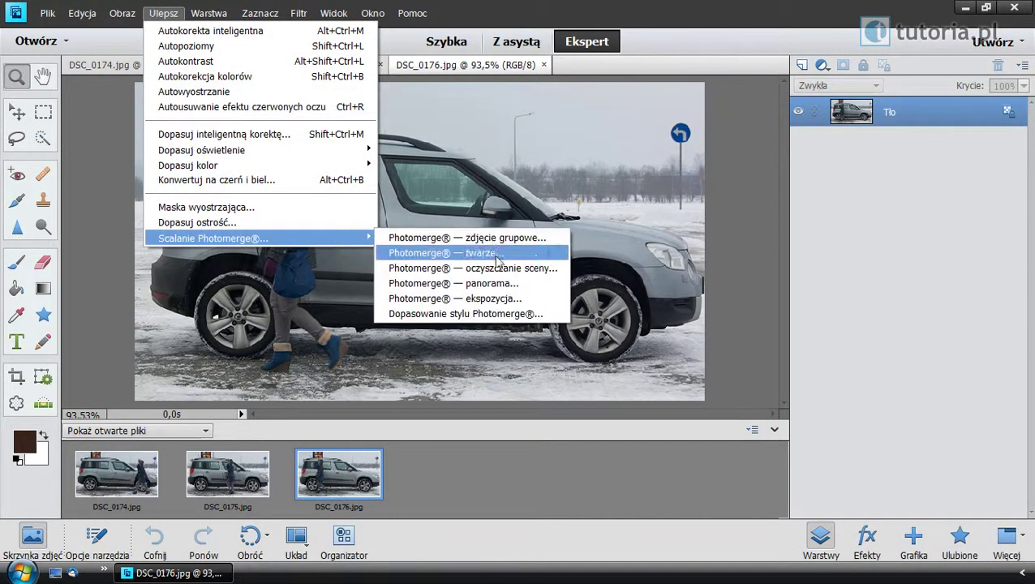
click(497, 268)
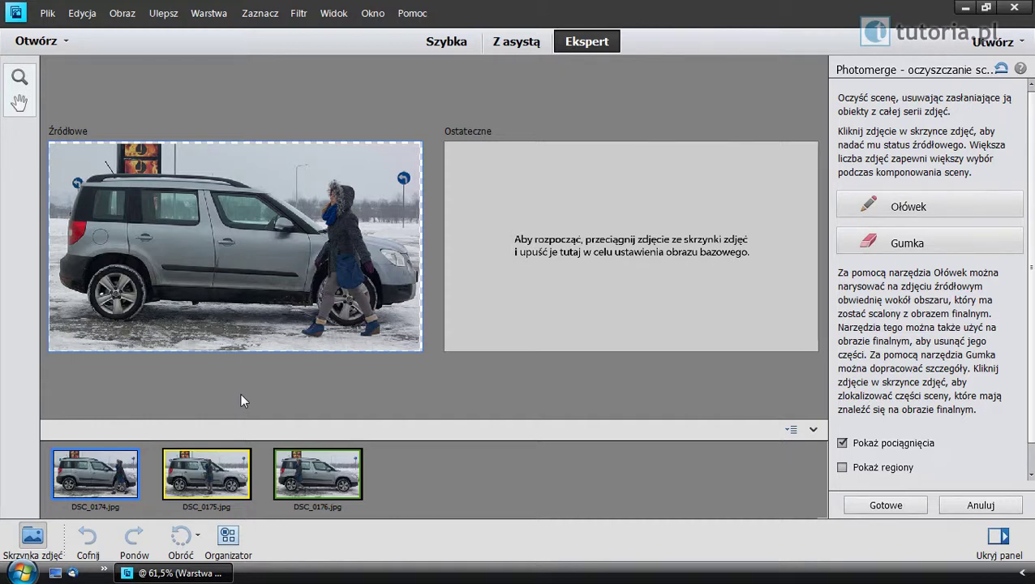
Step: Preview the sources, keep DSC_0174 as source, and drag DSC_0176 into the Final pane
click(315, 477)
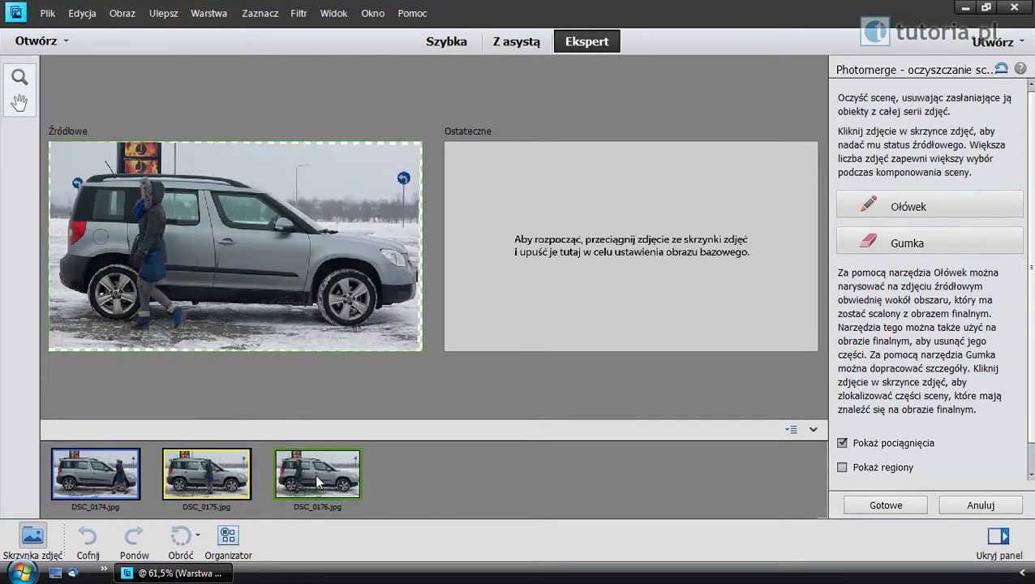
click(205, 480)
click(107, 480)
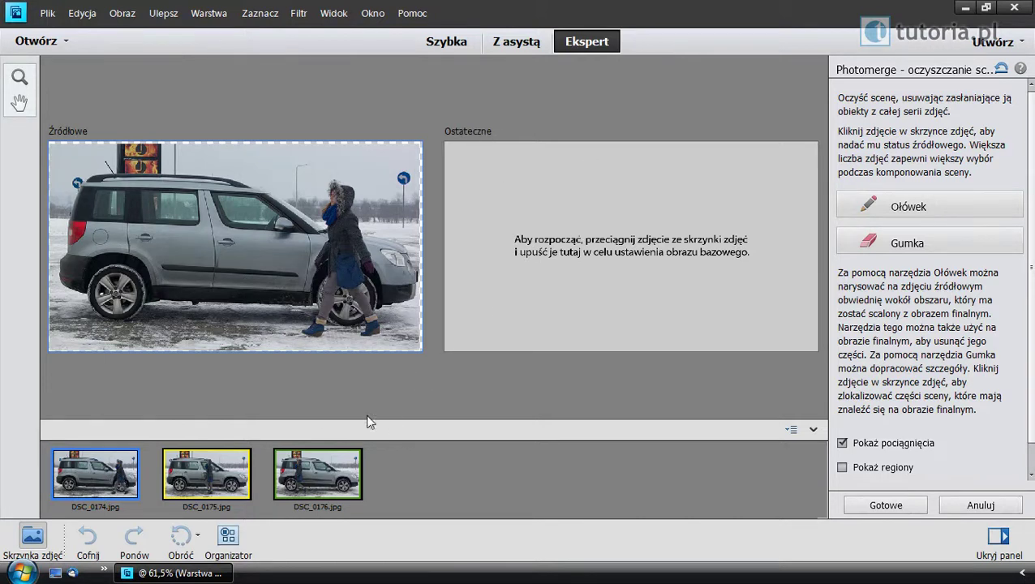
drag(323, 478, 533, 272)
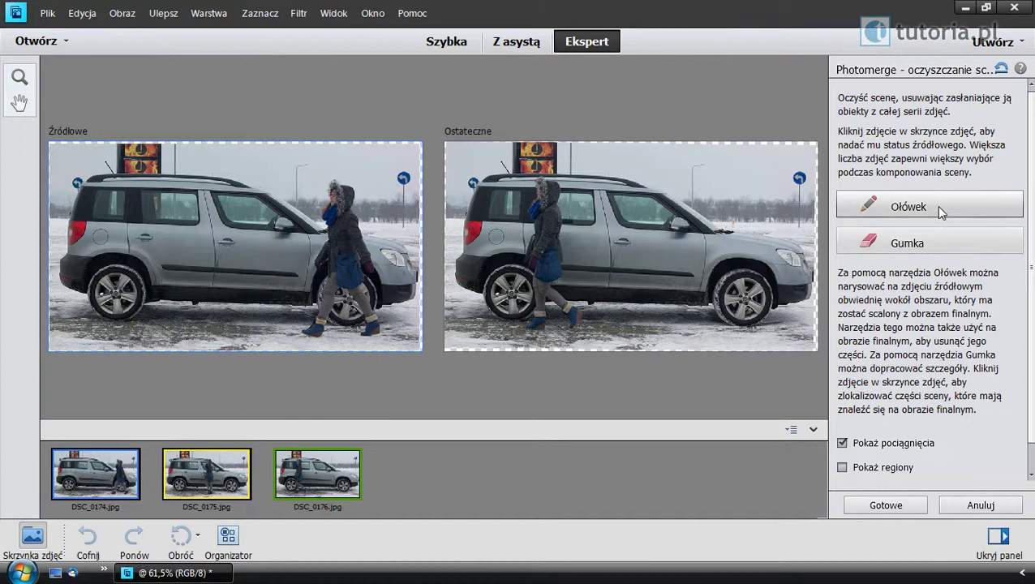
Step: With a resized Pencil, paint a vertical stroke over the car's left side in DSC_0174
click(937, 208)
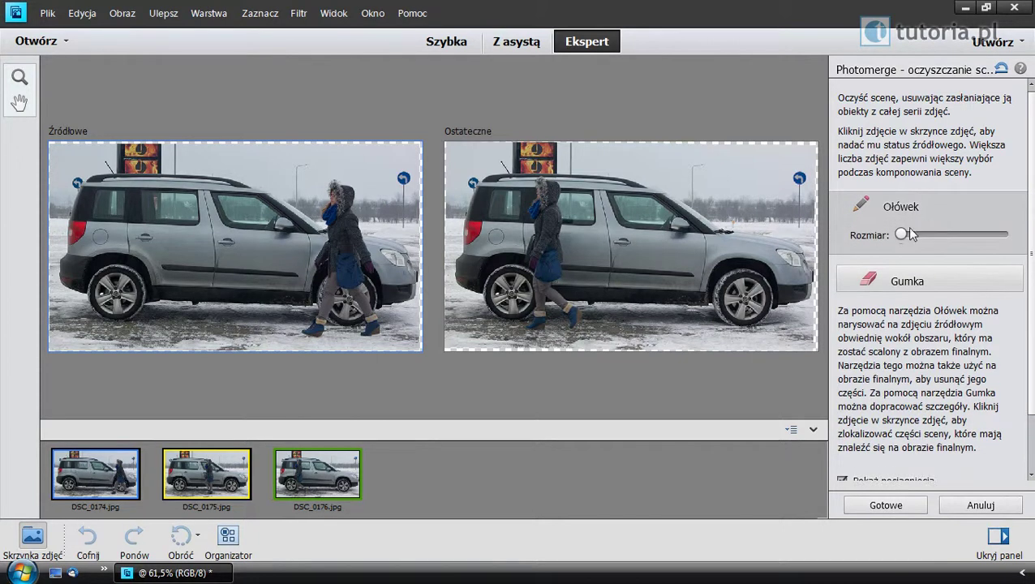
drag(900, 235, 902, 235)
drag(150, 167, 150, 324)
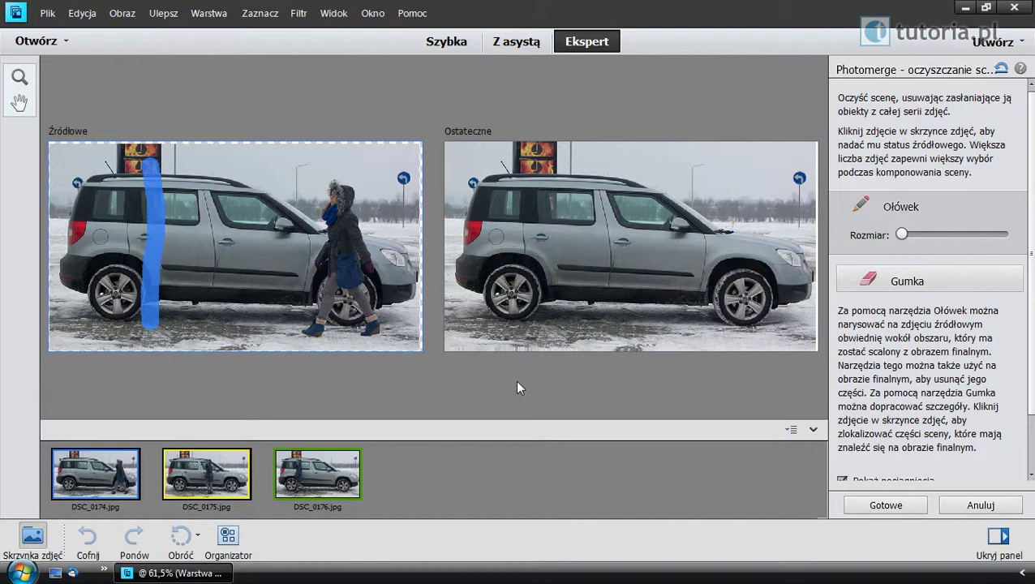
Step: Bring the car's front end and right edge from DSC_0175, checking the region overlay
scroll(1032, 371, down, 2)
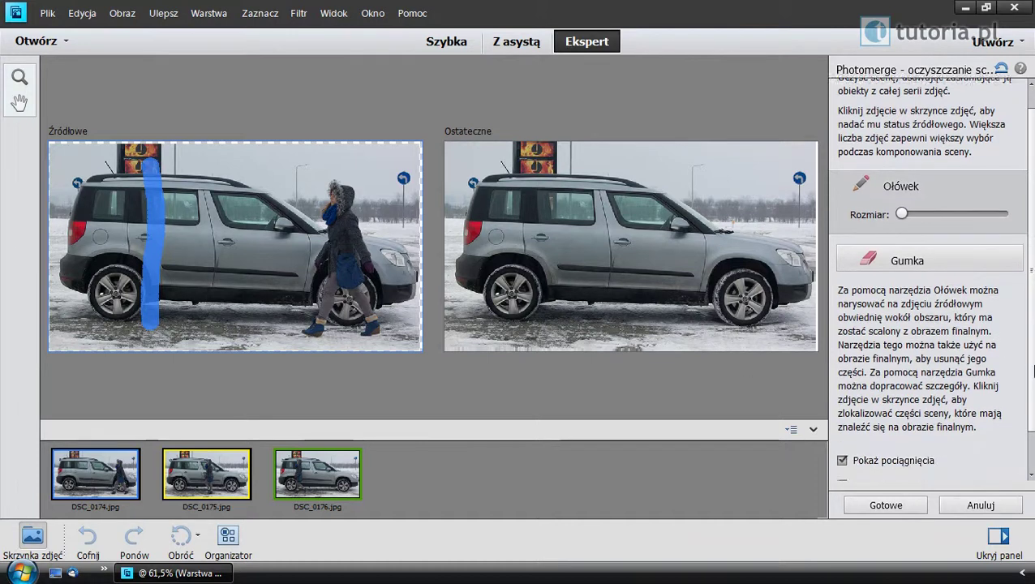
scroll(1032, 370, down, 2)
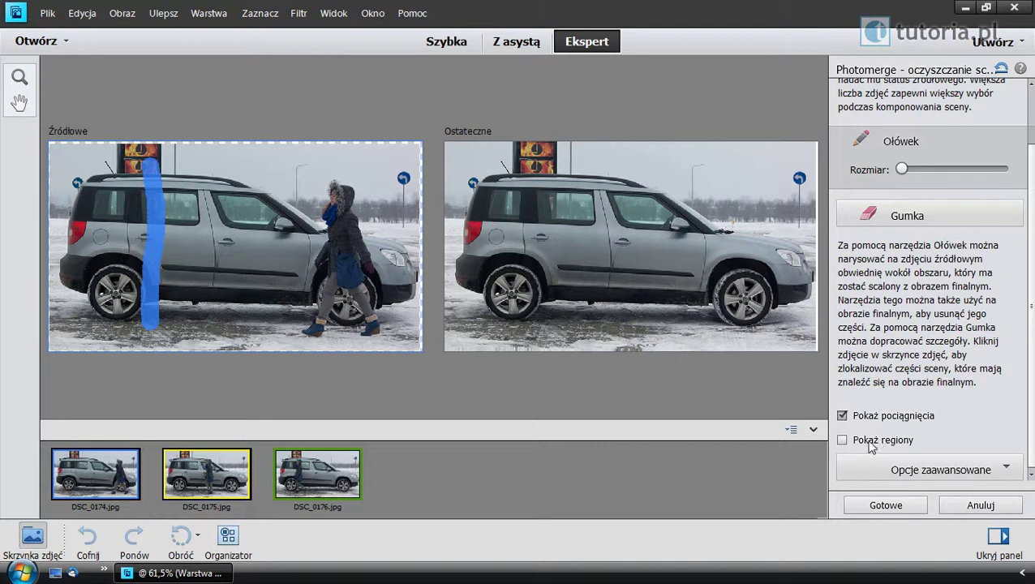
click(842, 440)
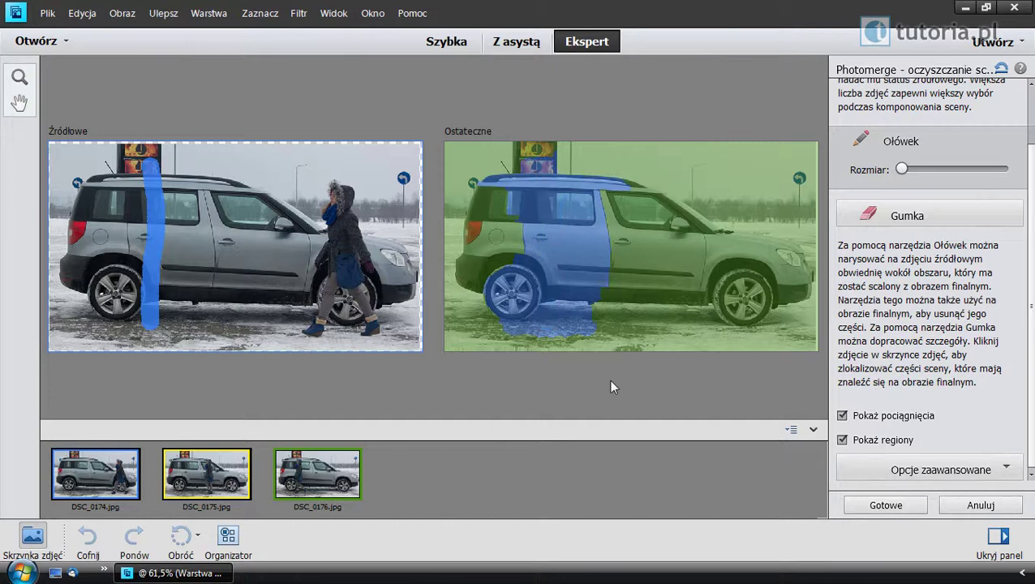
click(225, 477)
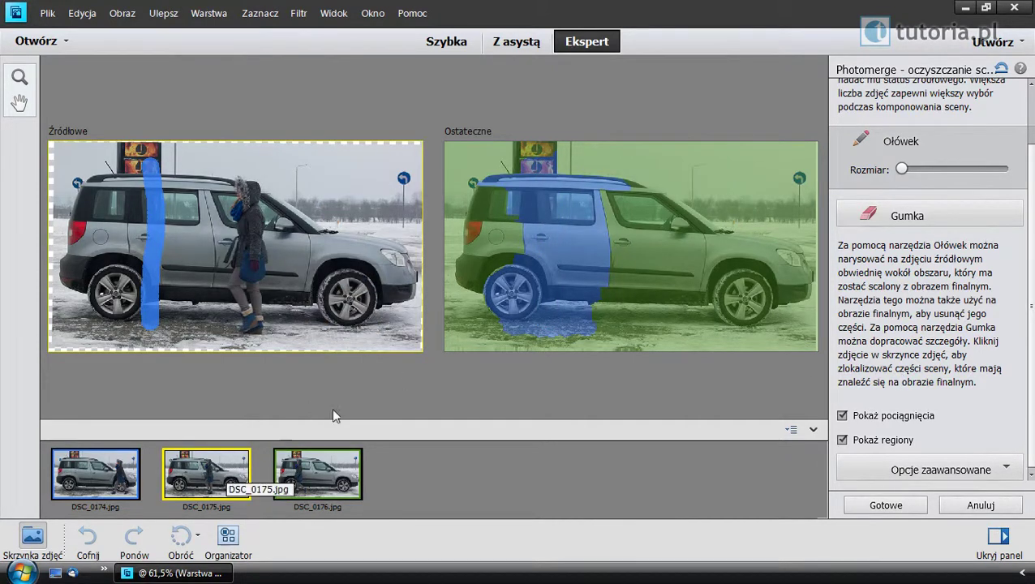
drag(397, 242, 399, 300)
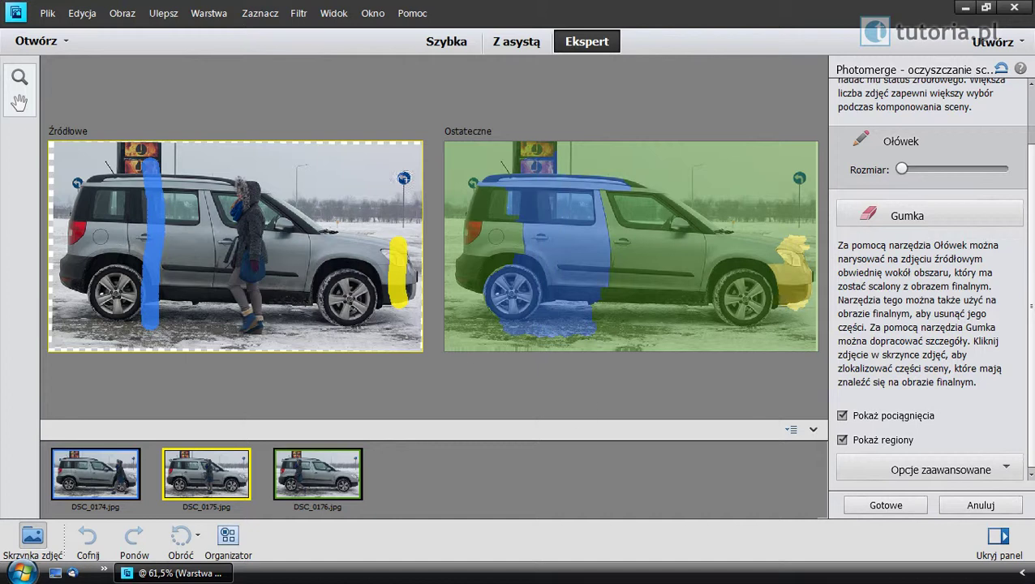
drag(401, 172, 398, 317)
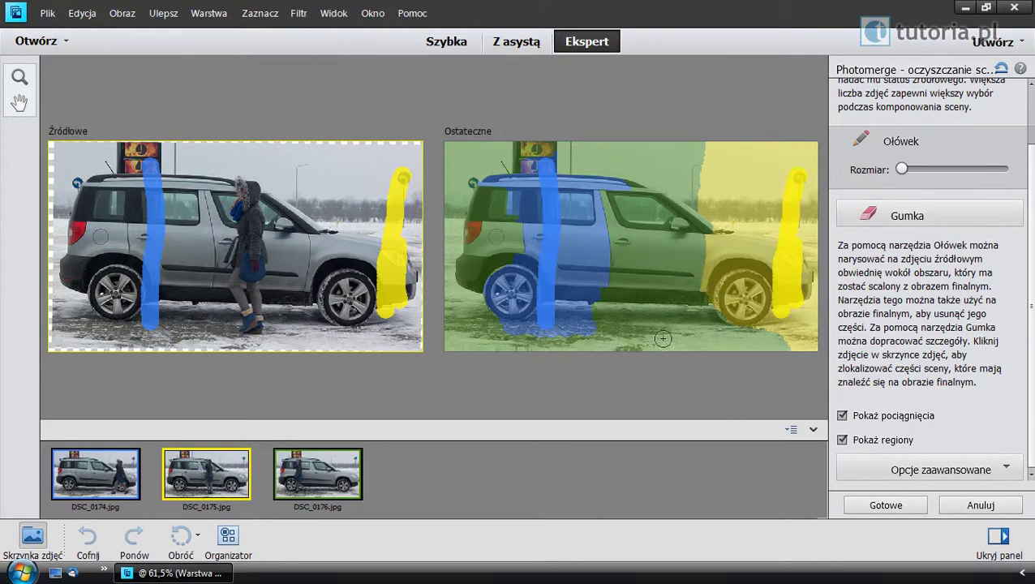
click(842, 440)
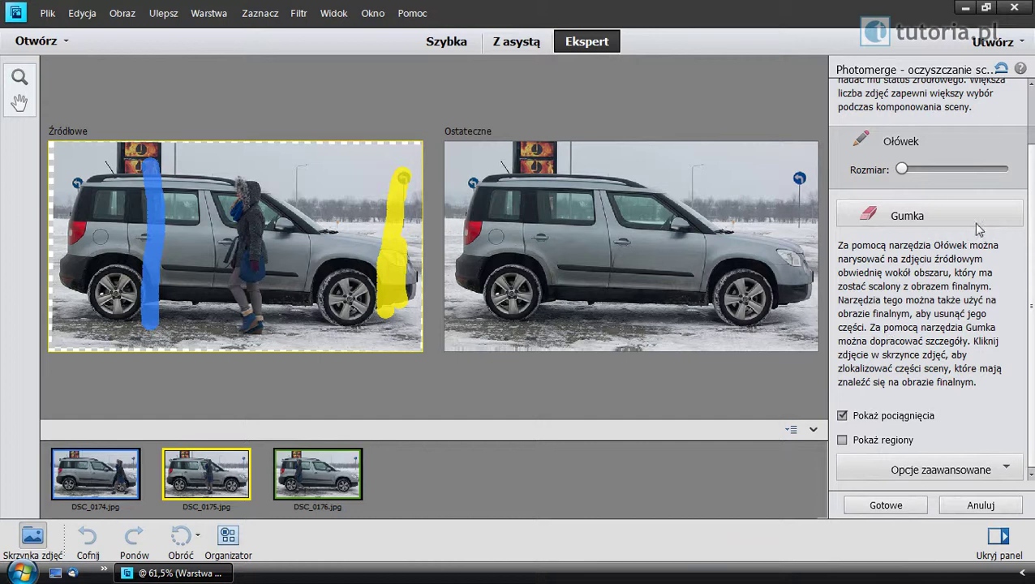
Step: Reset, make DSC_0176 the final base, and paint the woman in from DSC_0175 and DSC_0174
click(1002, 69)
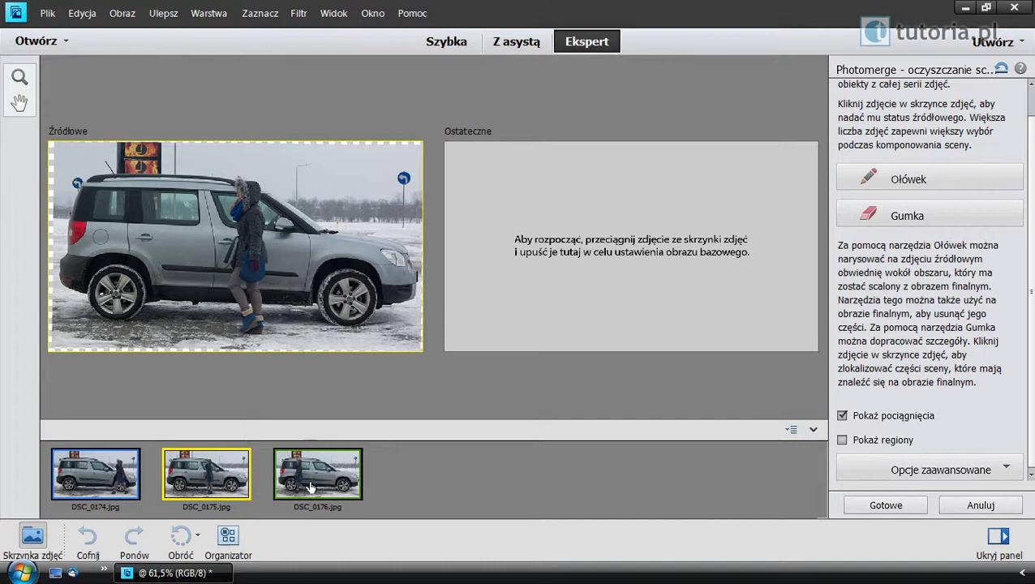
drag(308, 489, 564, 237)
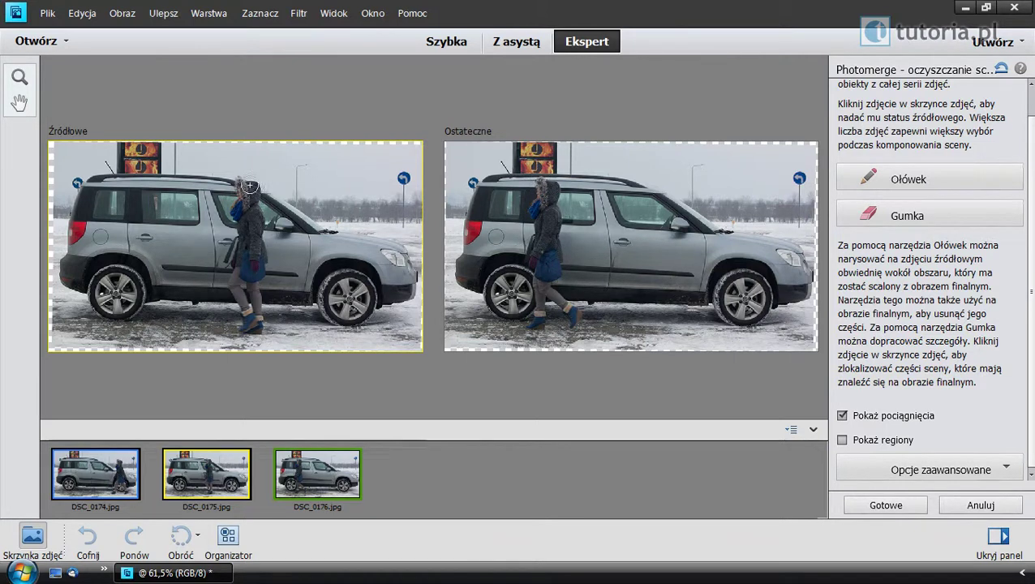
drag(248, 172, 250, 326)
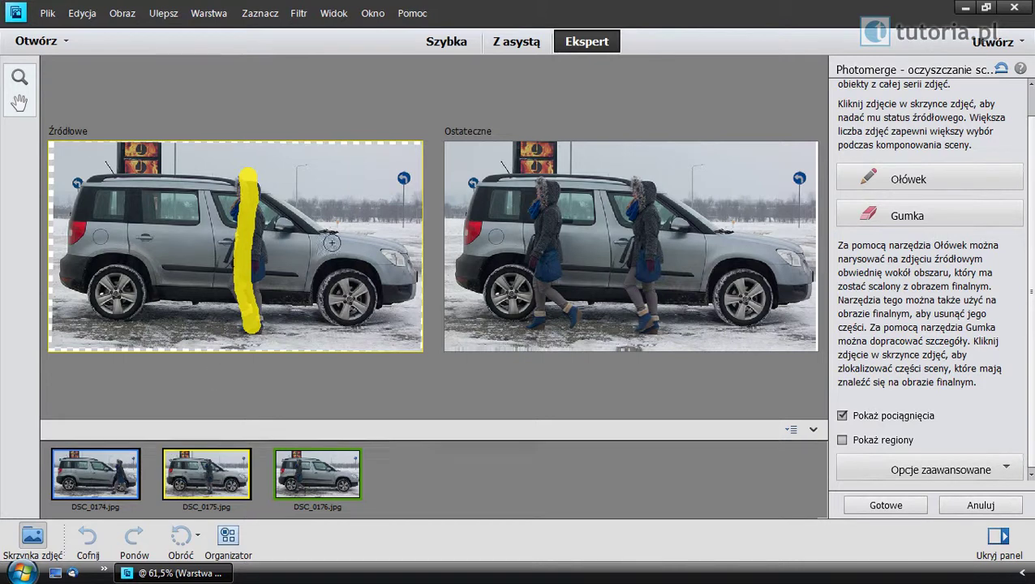
drag(115, 483, 97, 479)
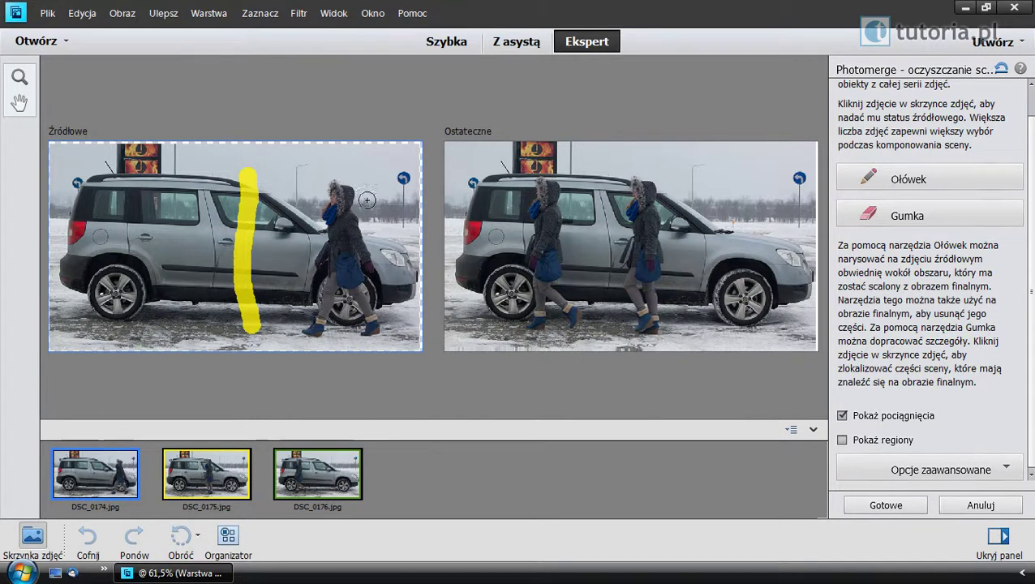
drag(344, 183, 345, 337)
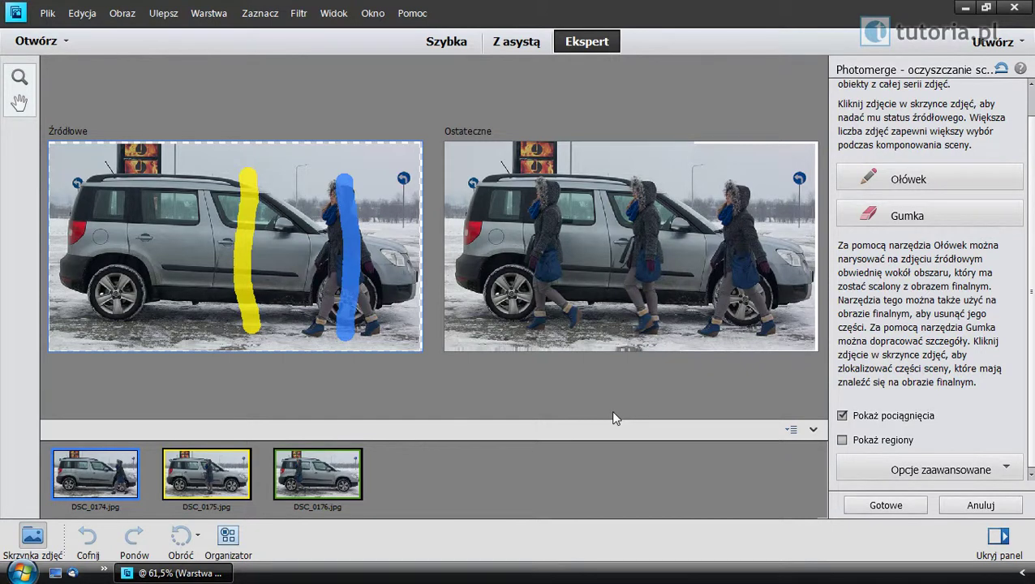
Step: Reset, use DSC_0174 as base, paint the woman out from DSC_0176, and apply with Gotowe
click(1005, 69)
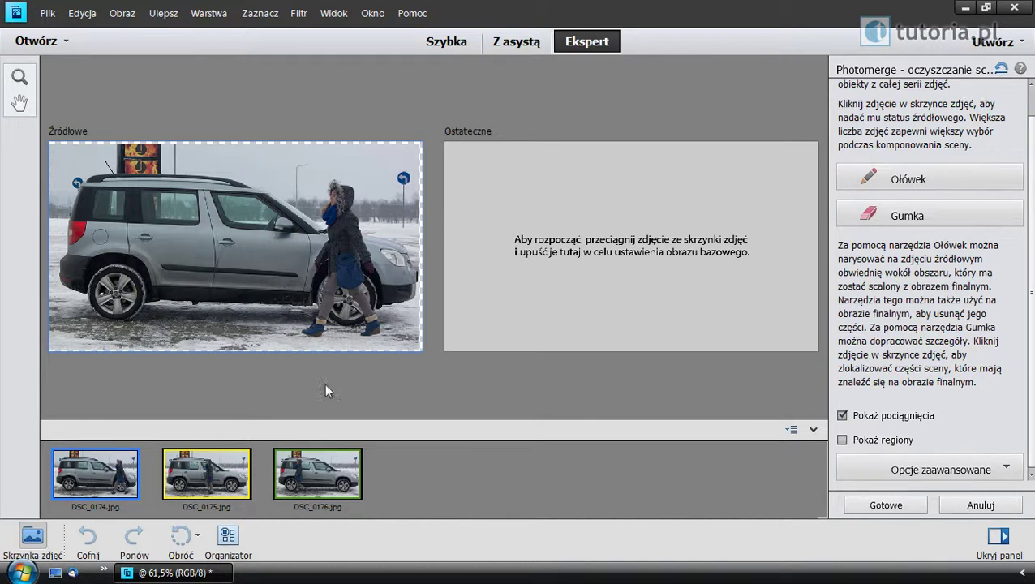
click(305, 479)
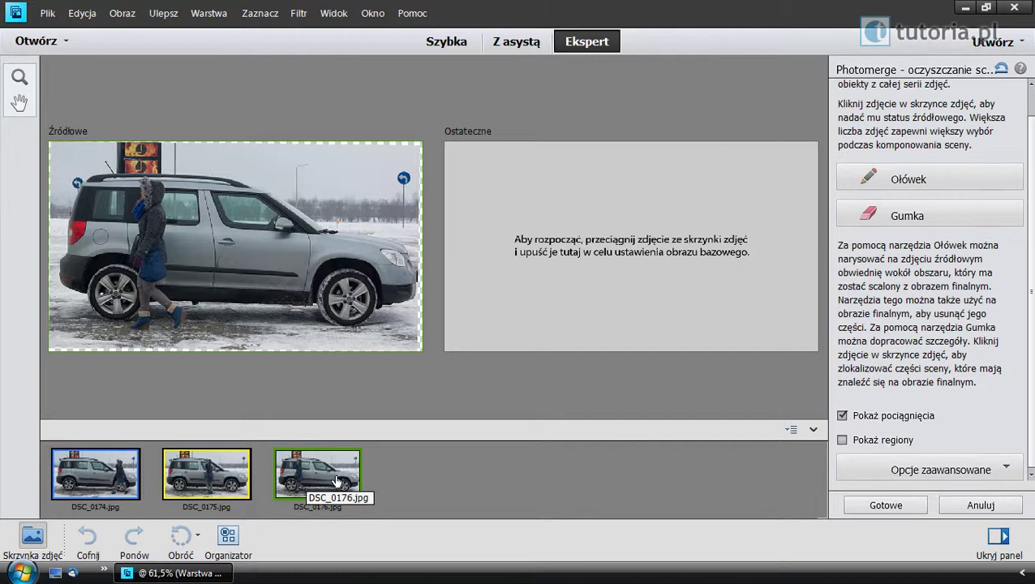
drag(113, 472, 569, 261)
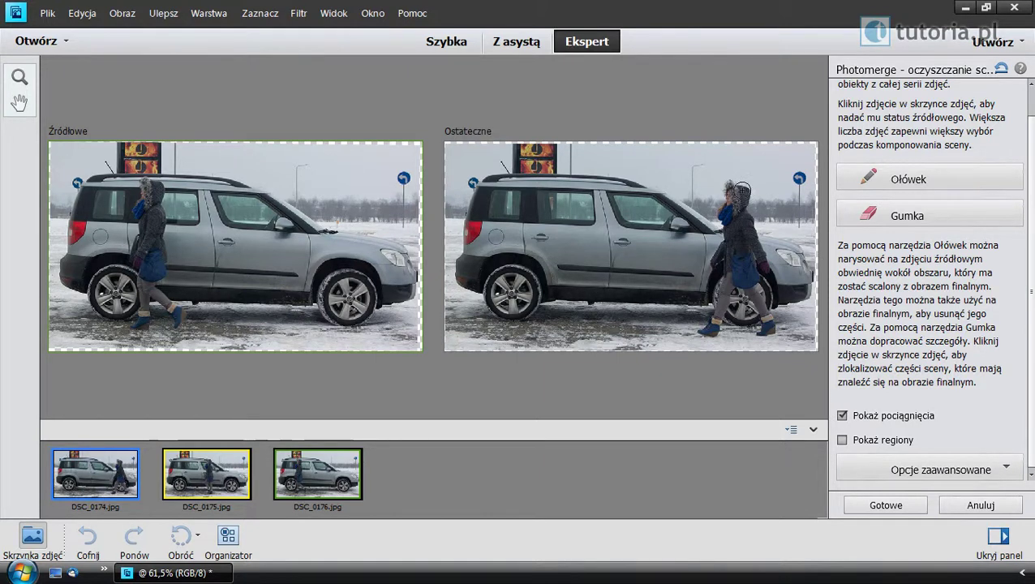
drag(740, 185, 743, 331)
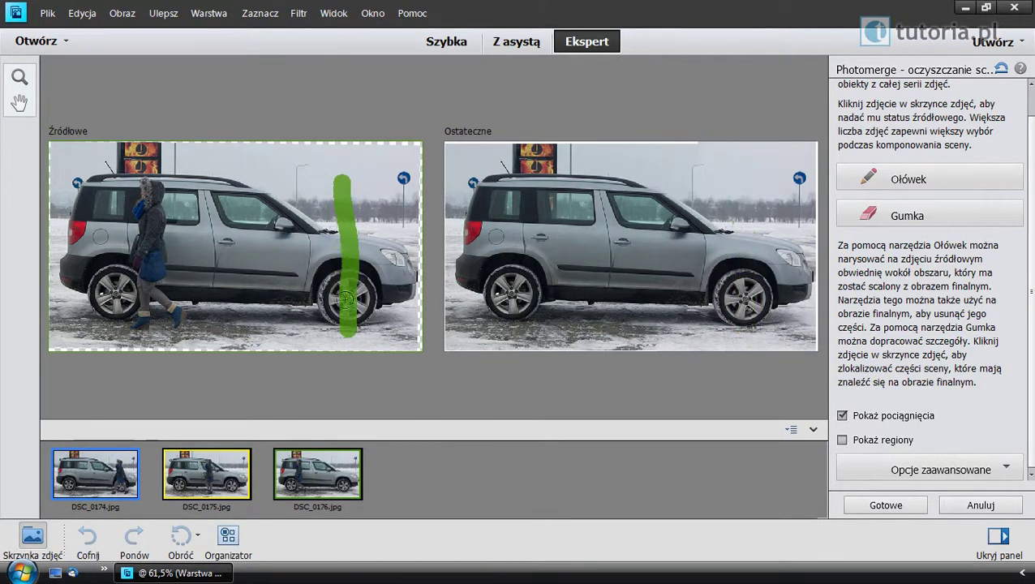
click(890, 506)
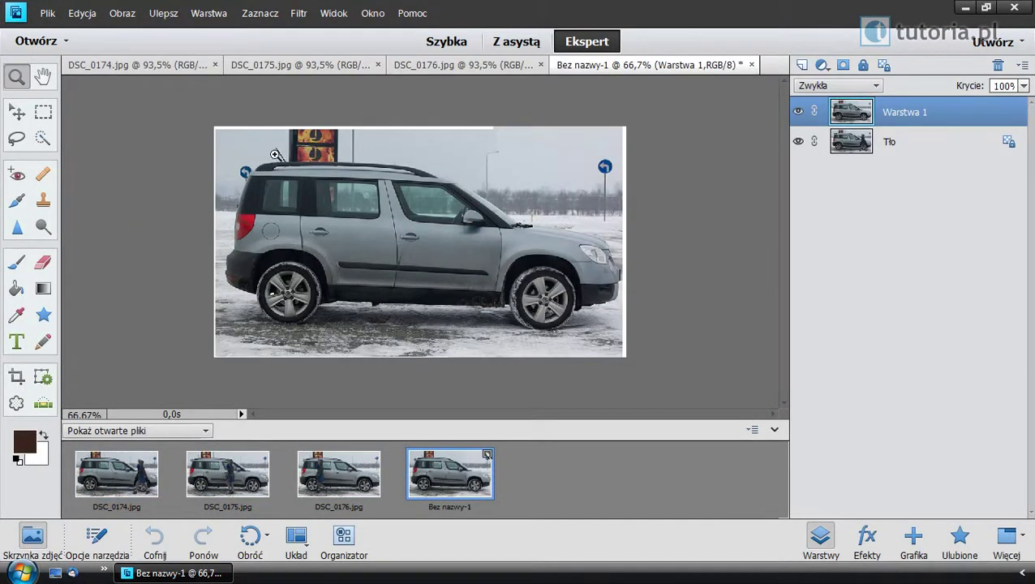
Step: Crop the white edges off Bez nazwy-1, then hide Warstwa 1 to compare with Tło
click(16, 377)
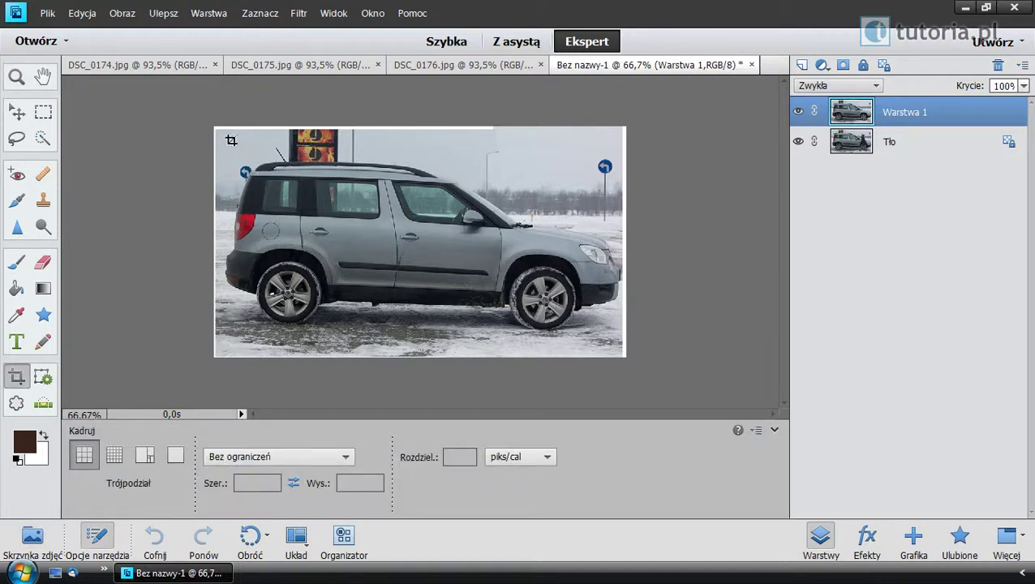
drag(222, 135, 624, 350)
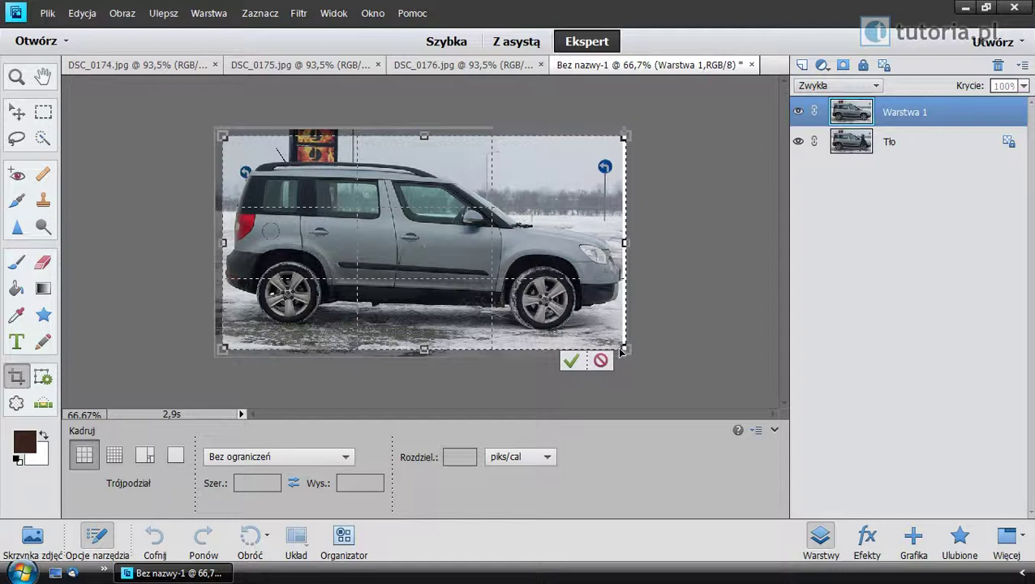
click(571, 361)
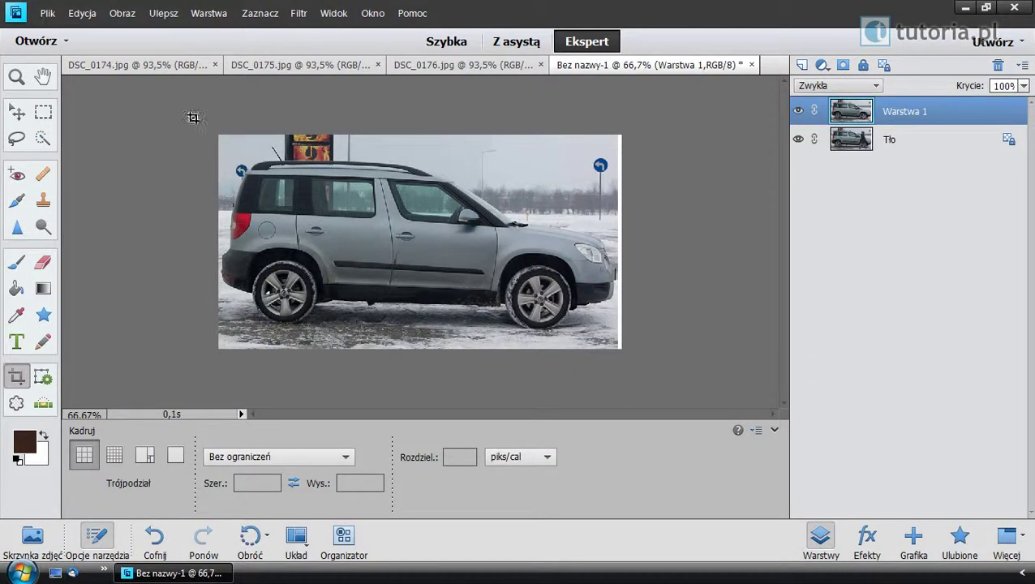
click(616, 415)
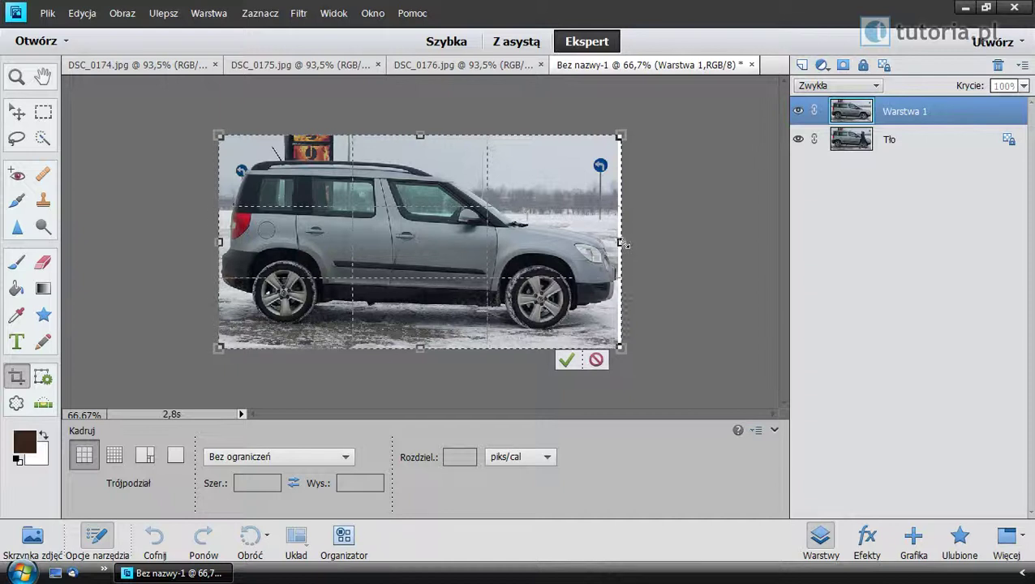
drag(620, 242, 615, 241)
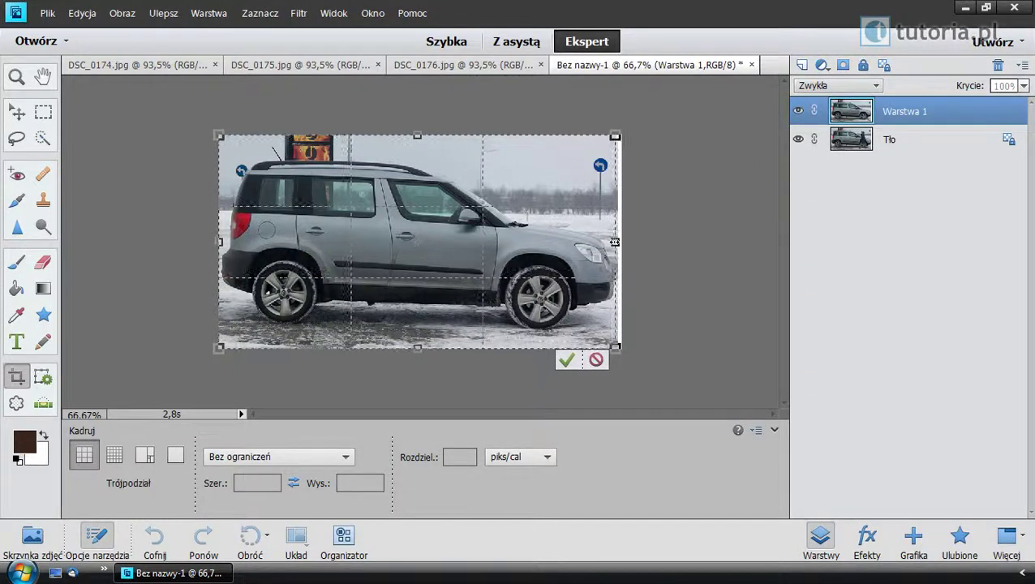
click(566, 359)
click(798, 112)
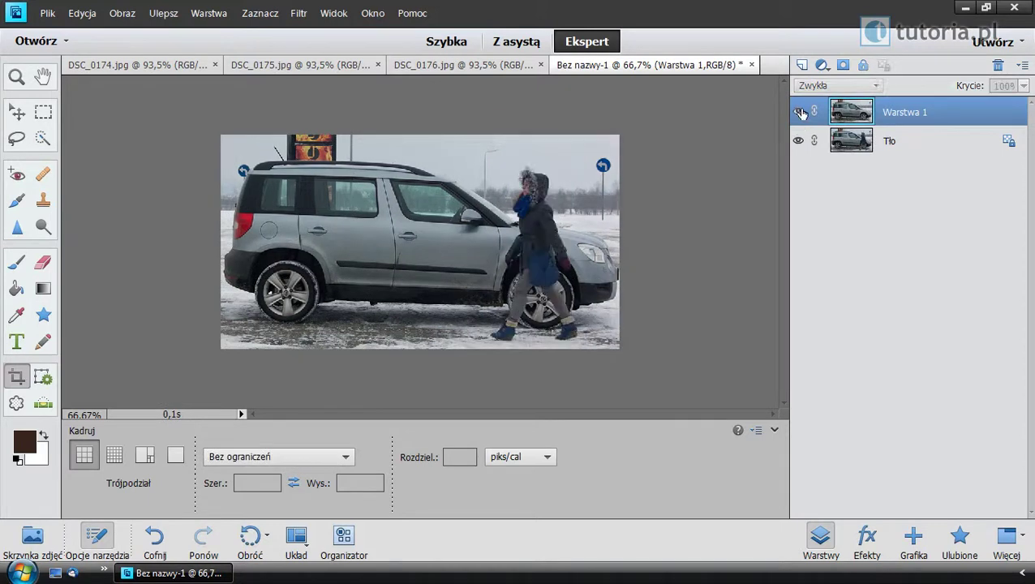